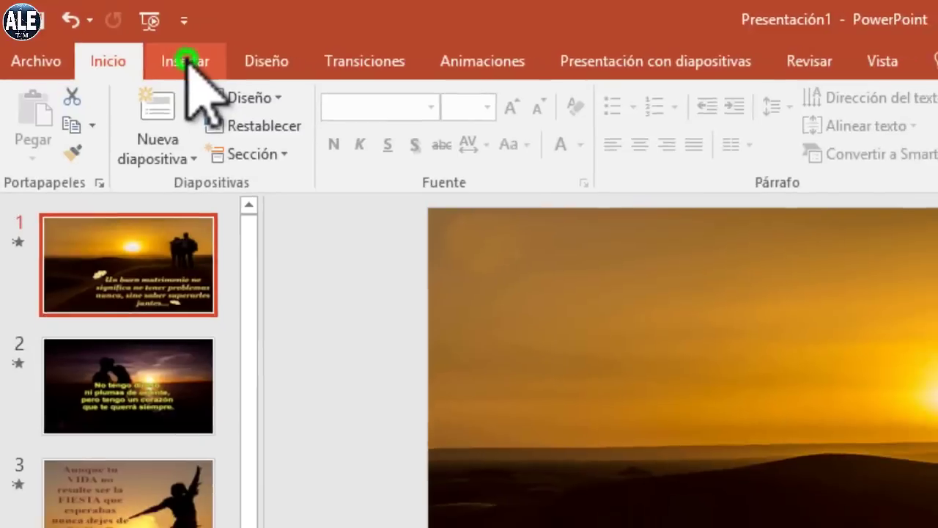
Insert the song The_Bluest_Star from the computer as an audio clip on slide 1.
{"action": "left_click", "coordinate": [111, 40]}
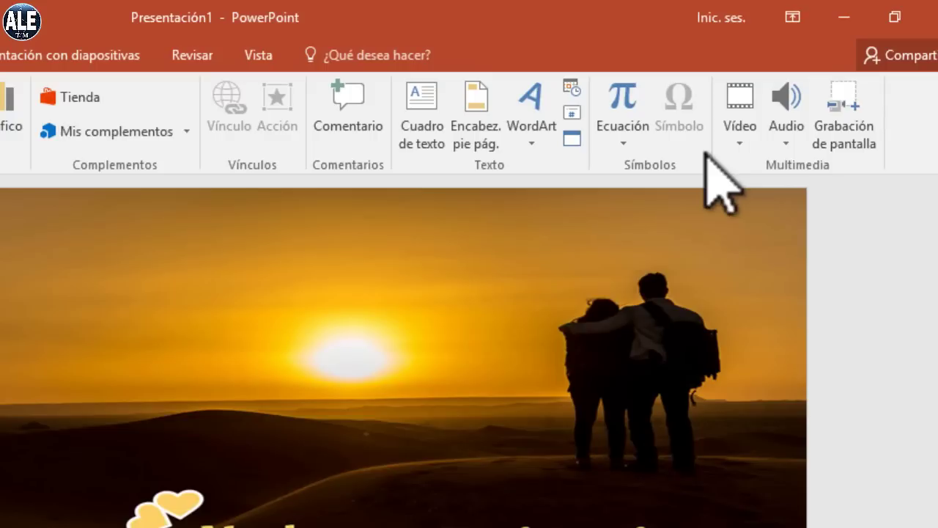
{"action": "left_click", "coordinate": [786, 143]}
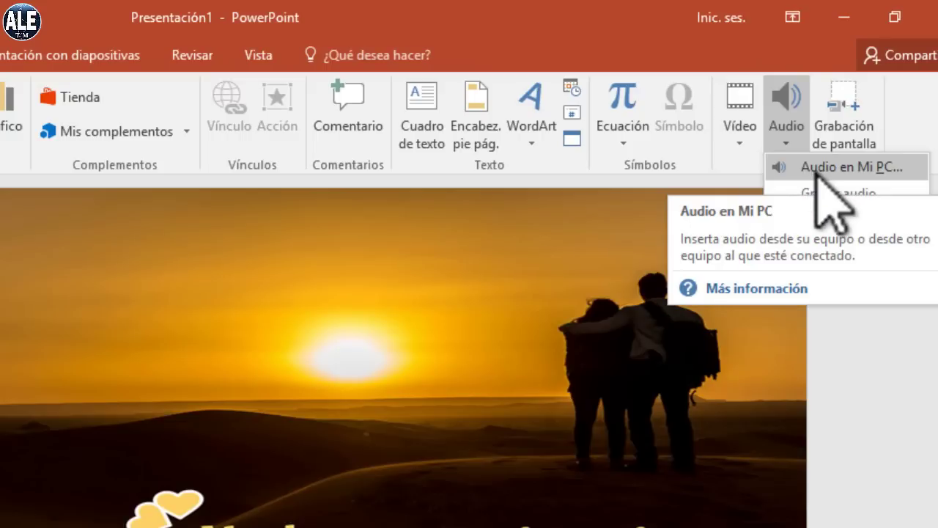
{"action": "left_click", "coordinate": [817, 170]}
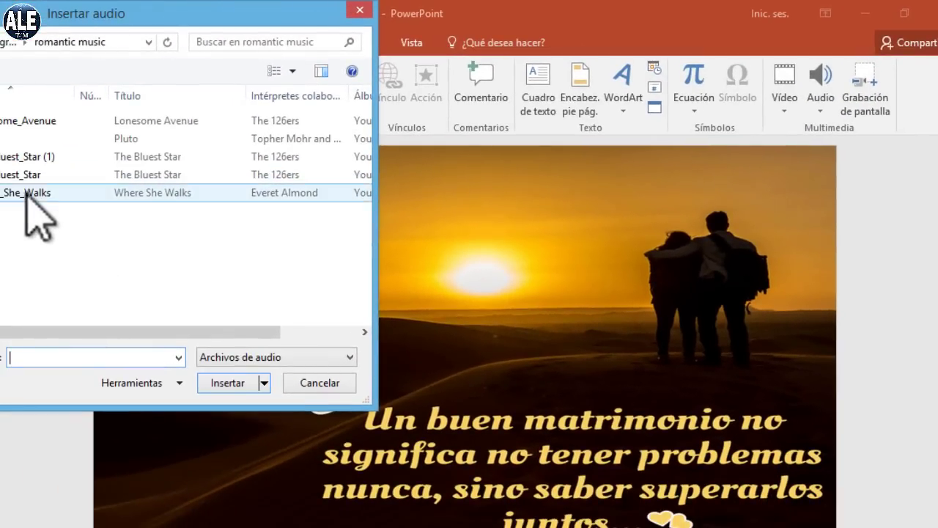
{"action": "left_click", "coordinate": [25, 176]}
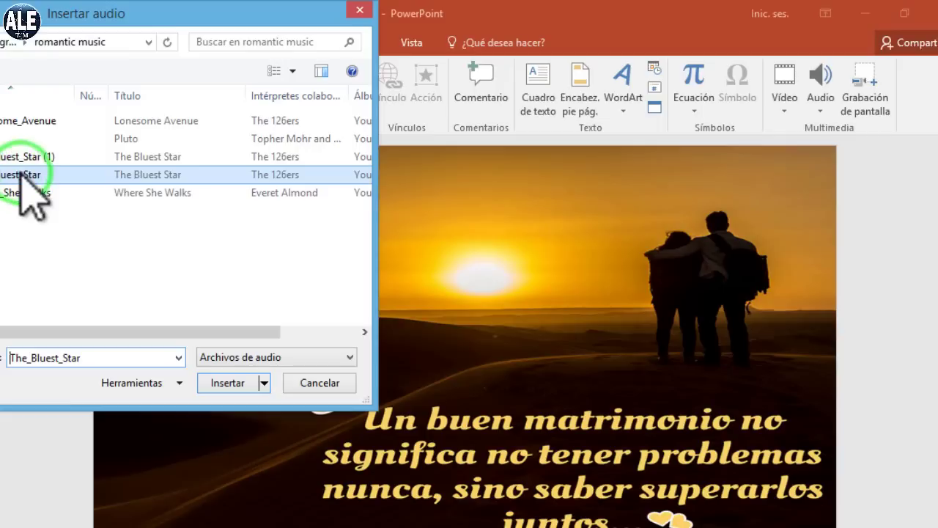
{"action": "left_click", "coordinate": [223, 381]}
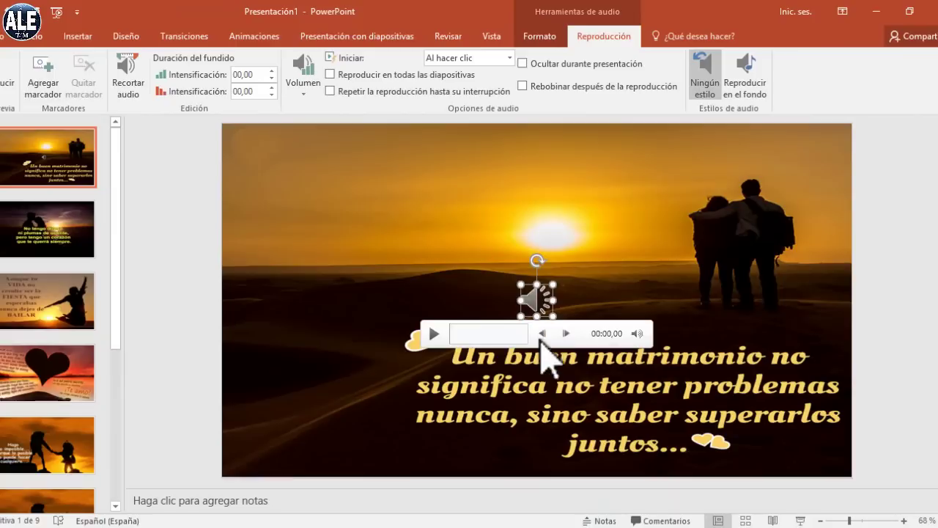
Move the audio icon above the sunset horizon, then preview the slideshow playing The Bluest Star.
{"action": "left_click_drag", "start_coordinate": [534, 297], "coordinate": [522, 203]}
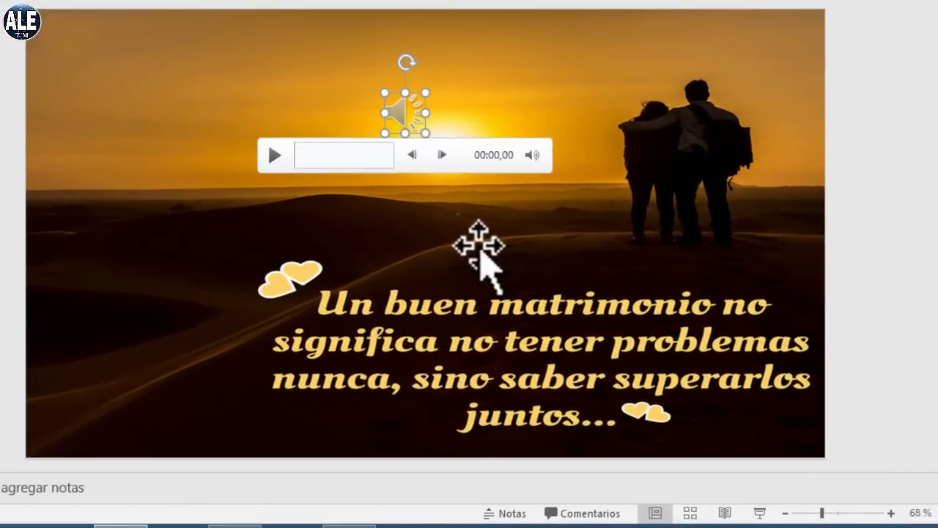
{"action": "left_click", "coordinate": [761, 513]}
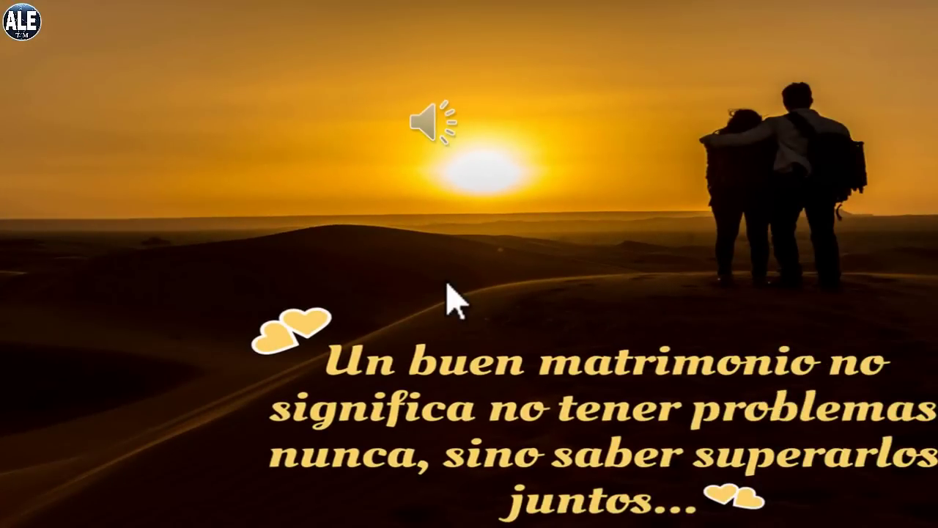
{"action": "mouse_move", "coordinate": [434, 133]}
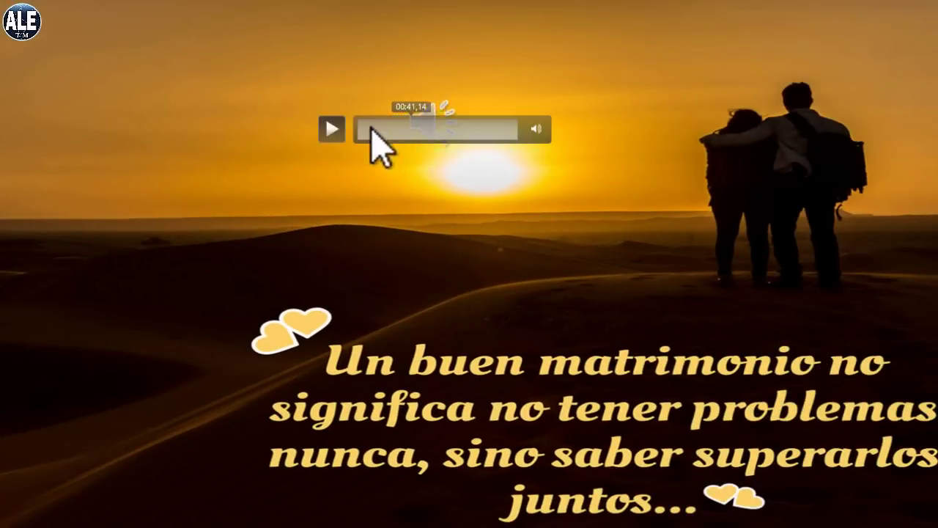
{"action": "left_click", "coordinate": [333, 129]}
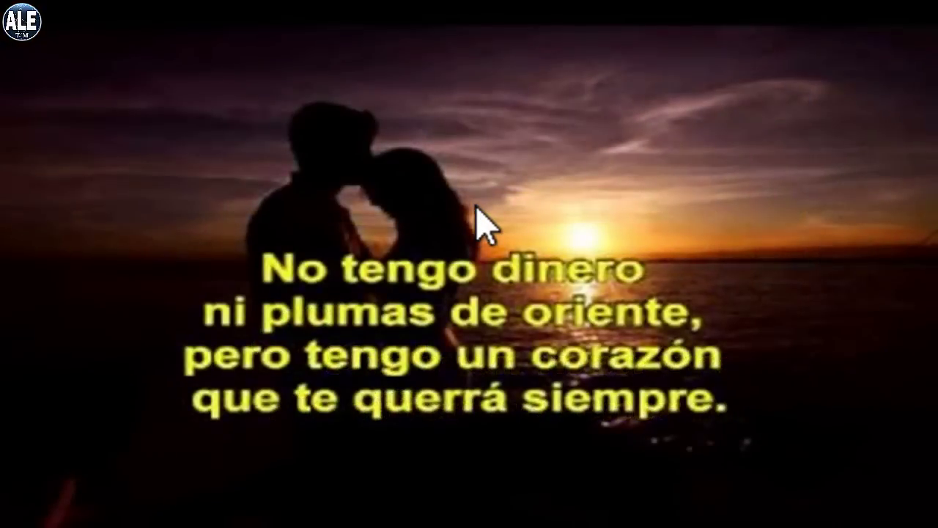
{"action": "key", "text": "Escape"}
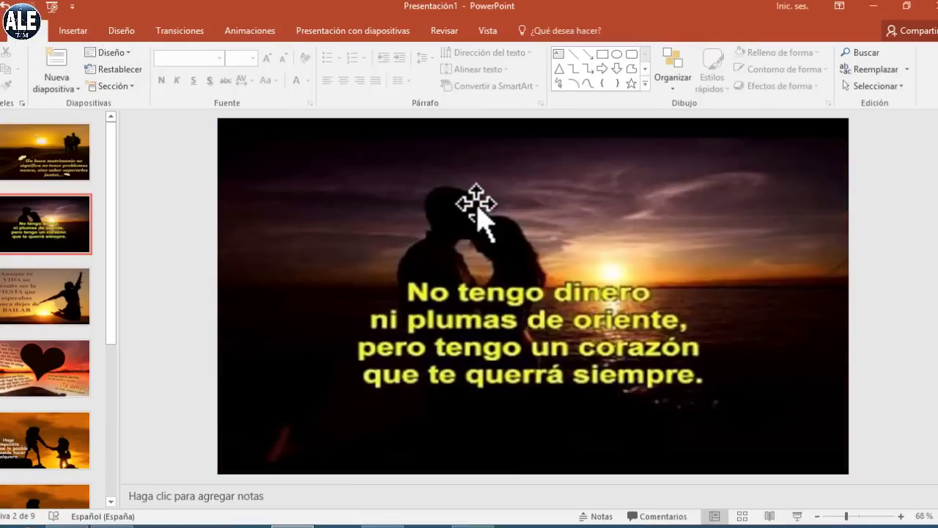
Select the audio clip on slide 1 and show its Reproducción playback options.
{"action": "left_click", "coordinate": [63, 165]}
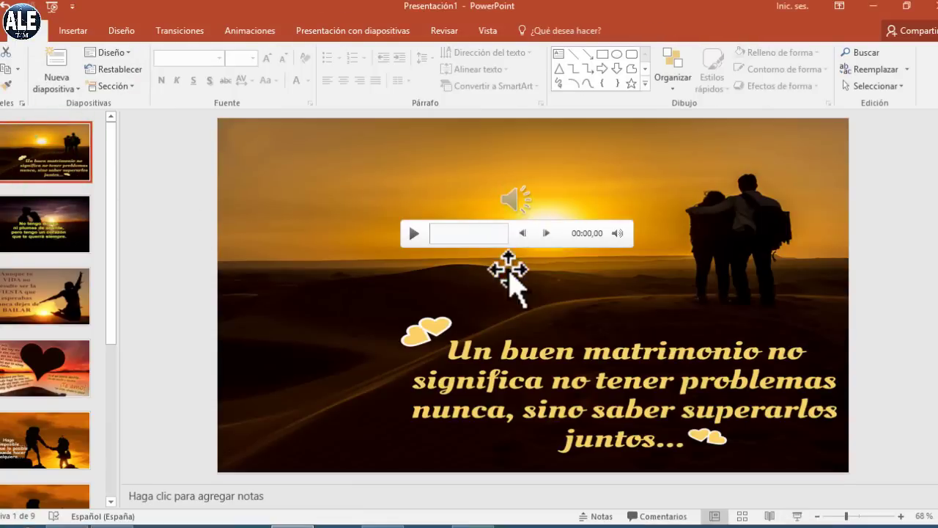
{"action": "left_click", "coordinate": [511, 202]}
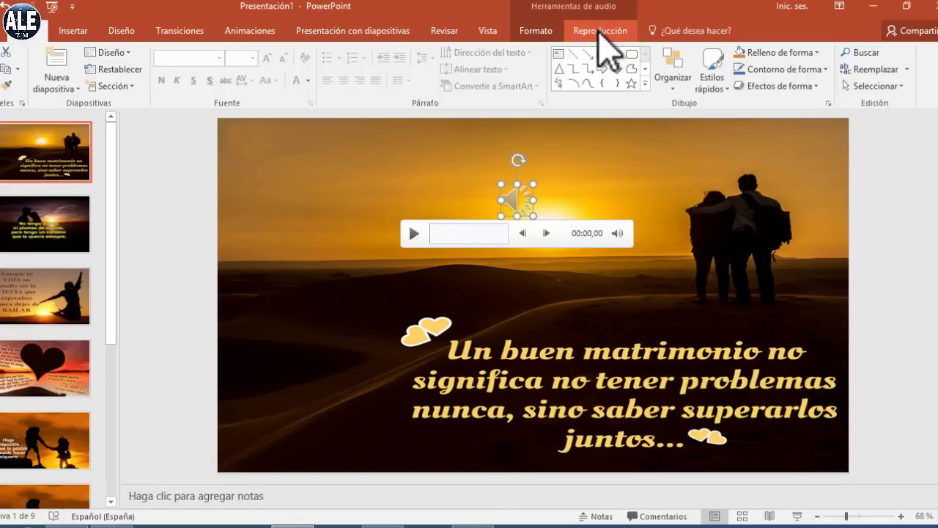
{"action": "left_click", "coordinate": [600, 33]}
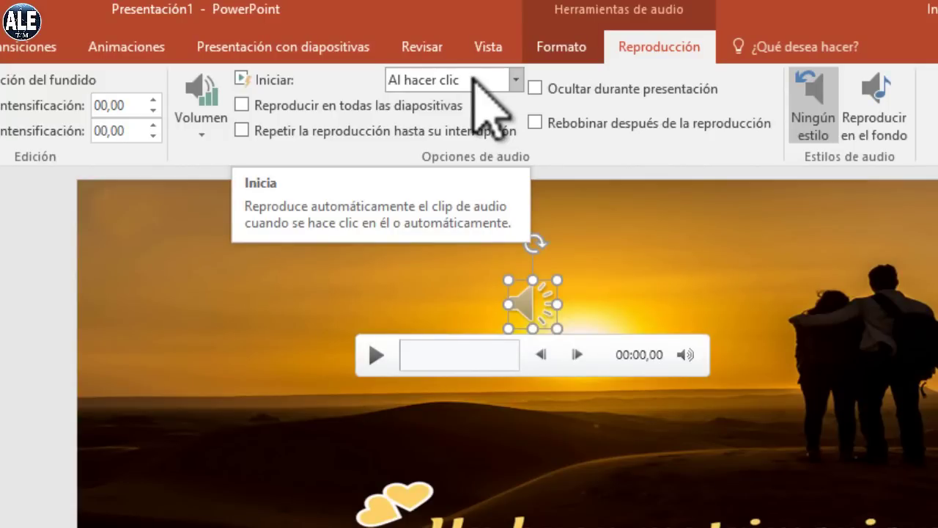
Set the song to start Automáticamente, play across all slides, and hide during the presentation.
{"action": "left_click", "coordinate": [469, 81]}
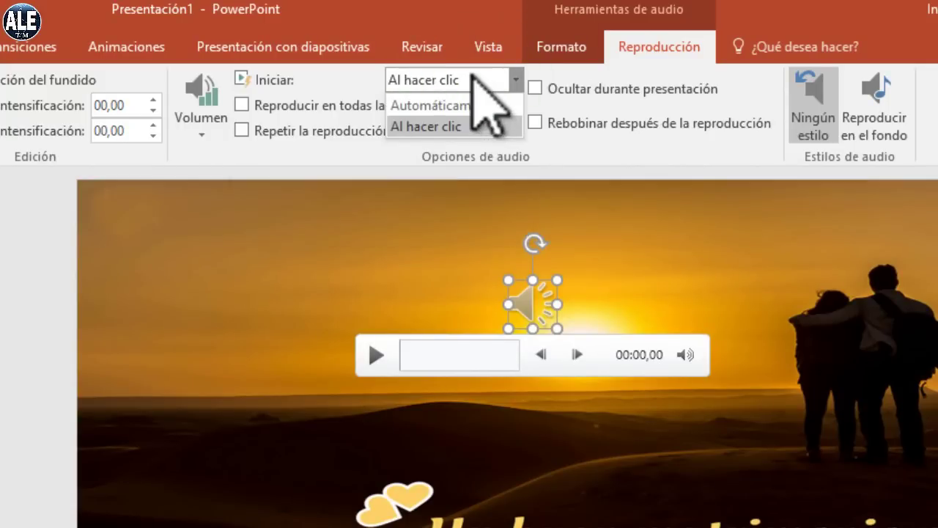
{"action": "left_click", "coordinate": [433, 104]}
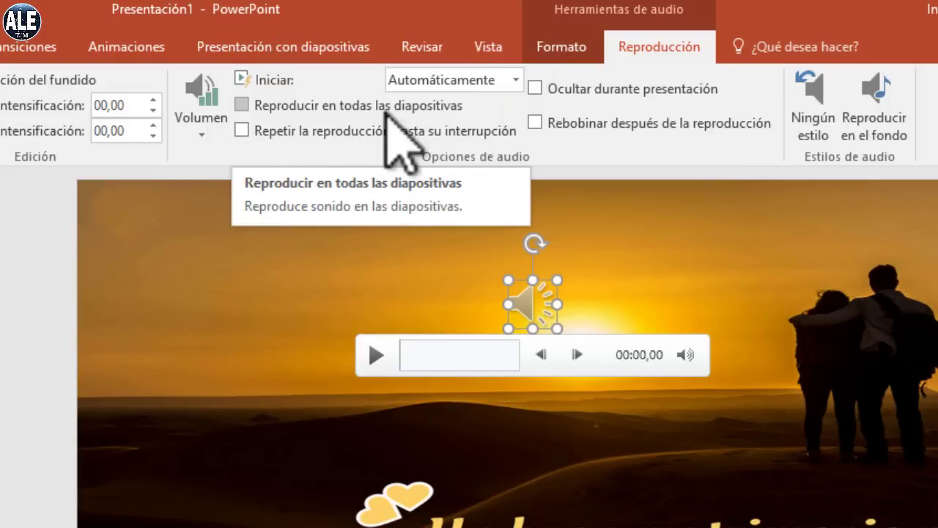
{"action": "left_click", "coordinate": [242, 105]}
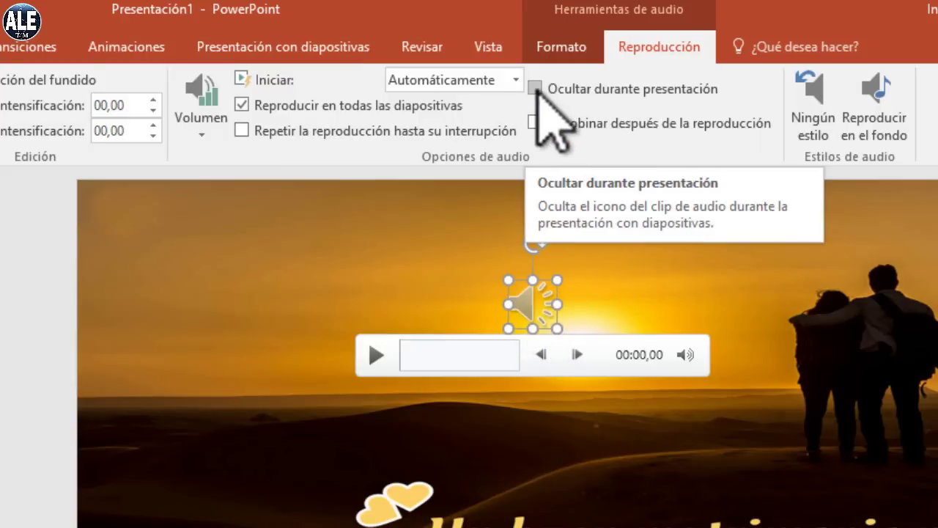
{"action": "left_click", "coordinate": [535, 88]}
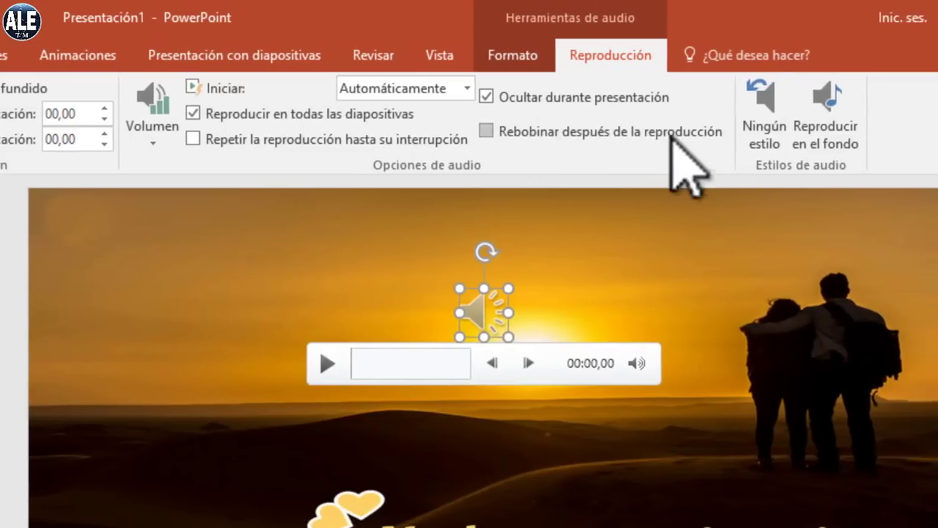
Apply the Reproducir en el fondo style to the song, briefly trying Ningún estilo first.
{"action": "left_click", "coordinate": [831, 133]}
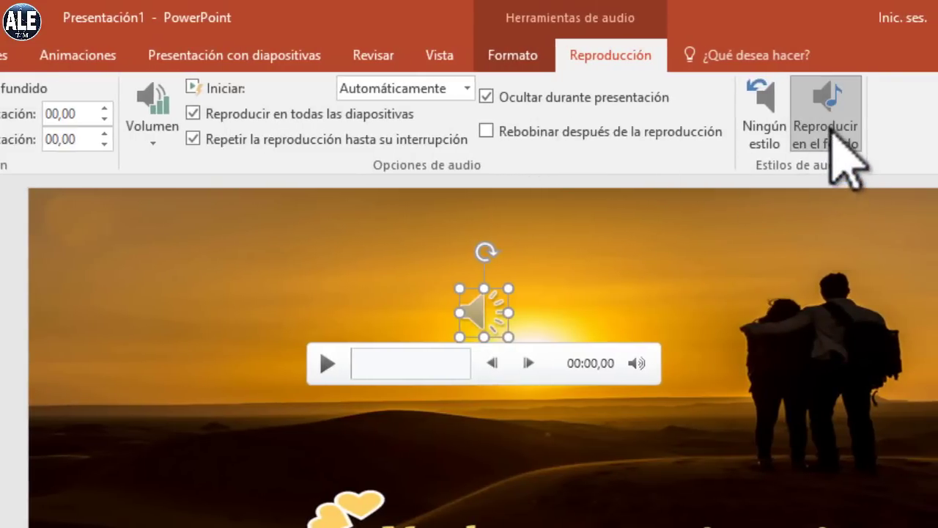
{"action": "left_click", "coordinate": [762, 129]}
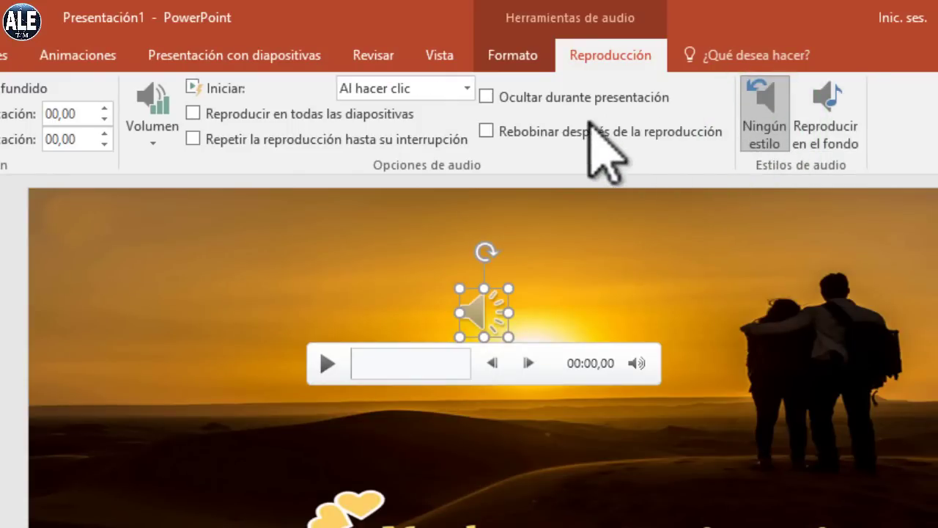
{"action": "left_click", "coordinate": [825, 139]}
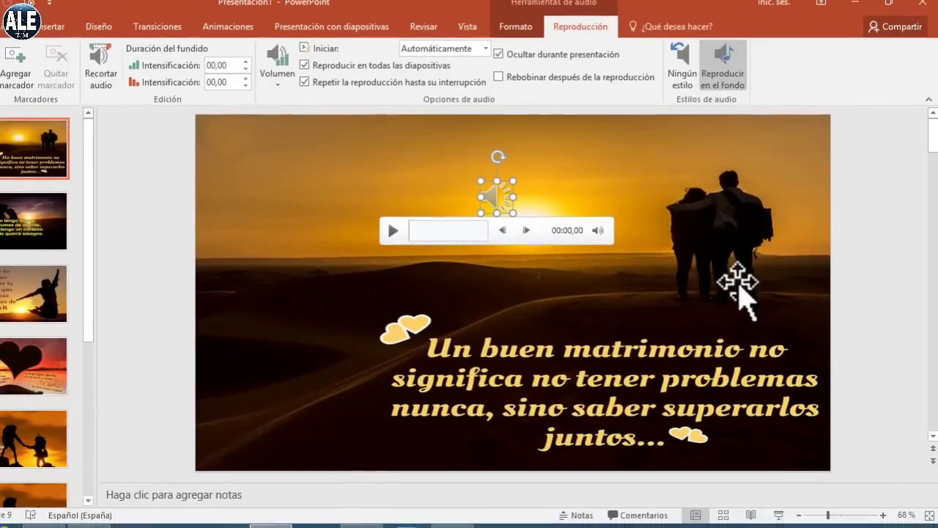
Run the slideshow to hear the background music.
{"action": "left_click", "coordinate": [783, 512]}
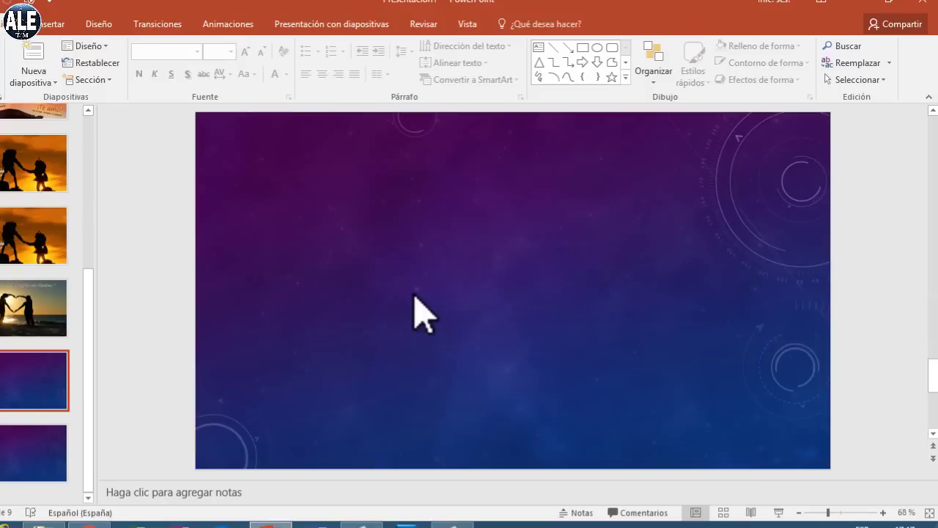
Insert the video 'Perro salva a un bebe recien nacida' from the computer onto the purple slide.
{"action": "left_click", "coordinate": [49, 24]}
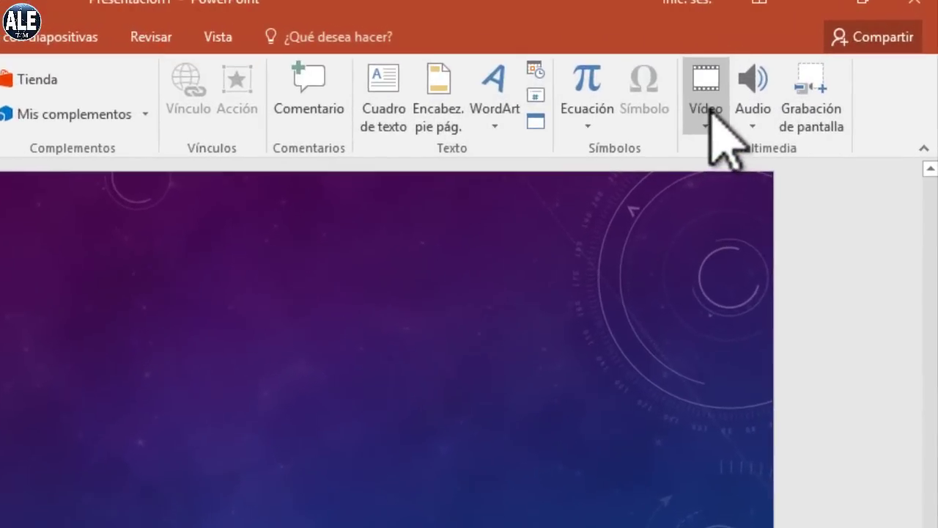
{"action": "left_click", "coordinate": [707, 113]}
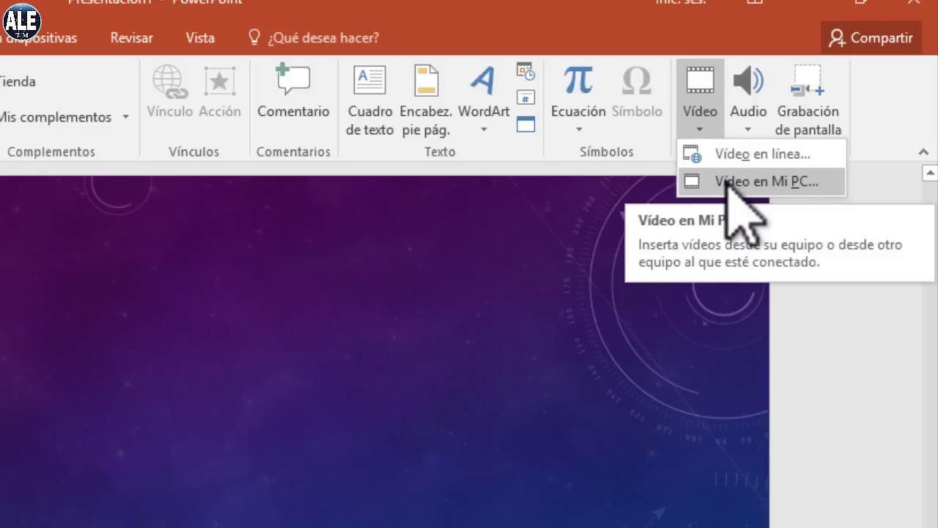
{"action": "left_click", "coordinate": [727, 182]}
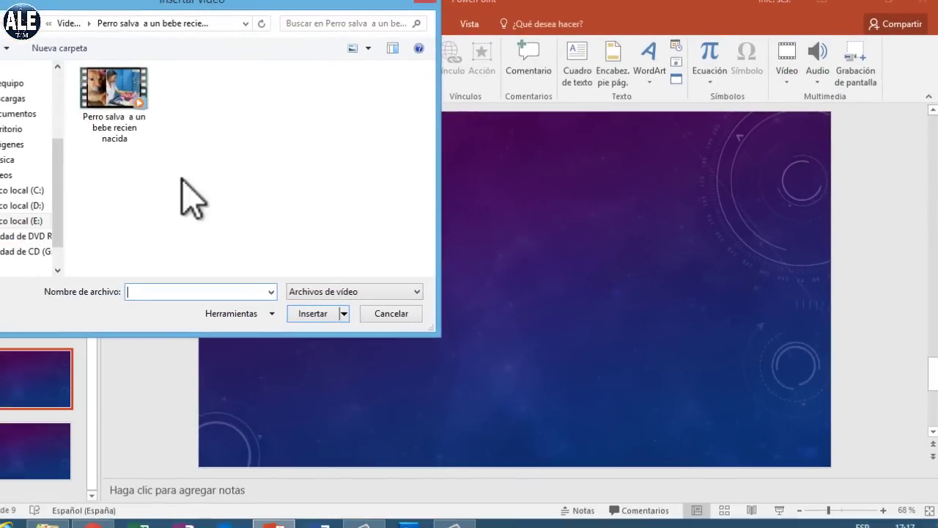
{"action": "left_click", "coordinate": [114, 99]}
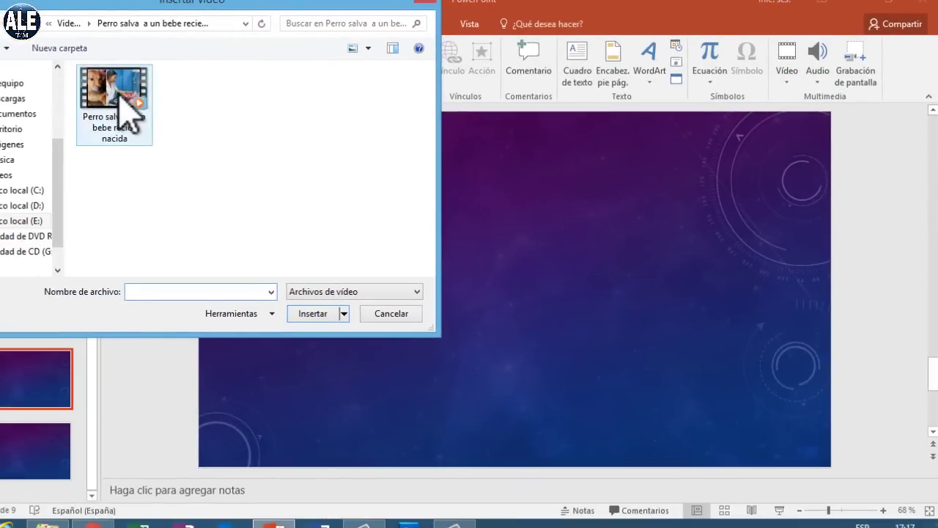
{"action": "left_click", "coordinate": [307, 314]}
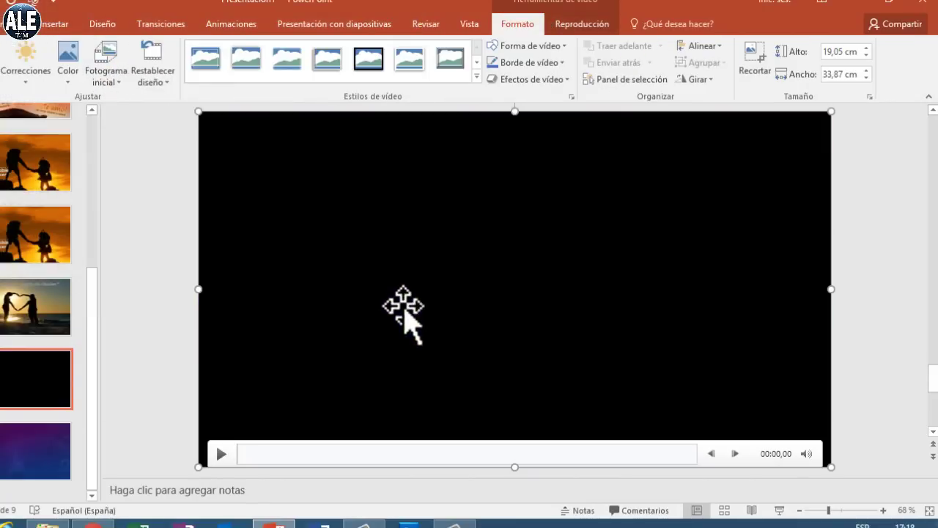
Preview the dog video, shrink it to 10,14 × 18,03 cm, and centre it on the slide.
{"action": "left_click", "coordinate": [219, 452]}
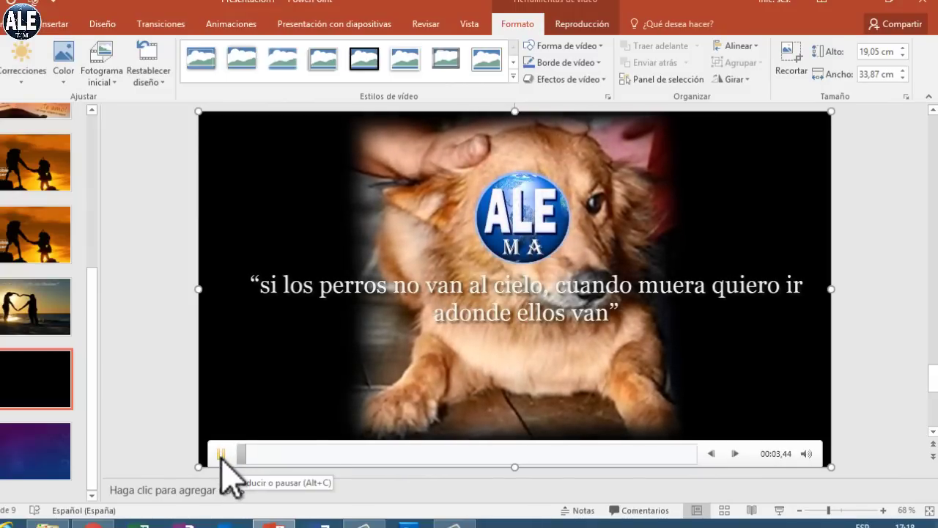
{"action": "left_click", "coordinate": [224, 458]}
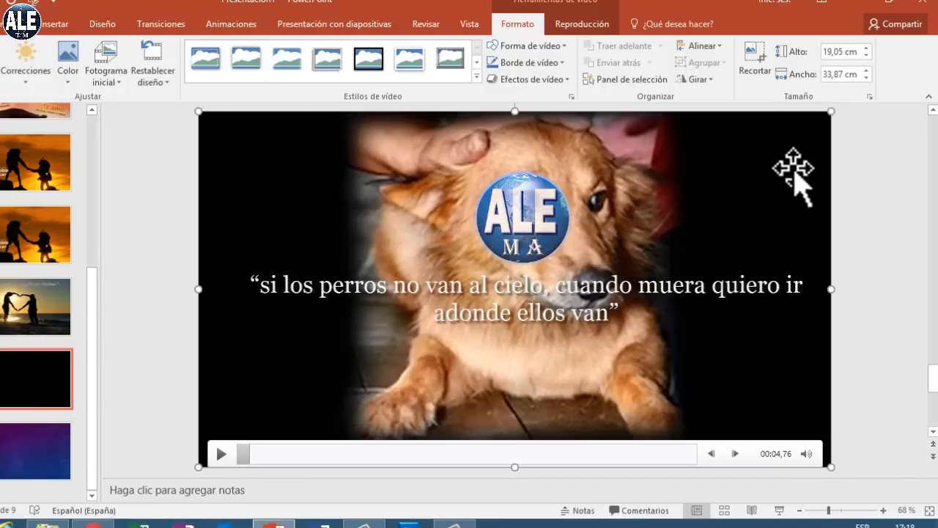
{"action": "mouse_move", "coordinate": [830, 111]}
{"action": "left_mouse_down"}
{"action": "mouse_move", "coordinate": [618, 212]}
{"action": "mouse_move", "coordinate": [534, 272]}
{"action": "left_mouse_up"}
{"action": "mouse_move", "coordinate": [461, 303]}
{"action": "left_mouse_down"}
{"action": "mouse_move", "coordinate": [596, 240]}
{"action": "mouse_move", "coordinate": [602, 252]}
{"action": "left_mouse_up"}
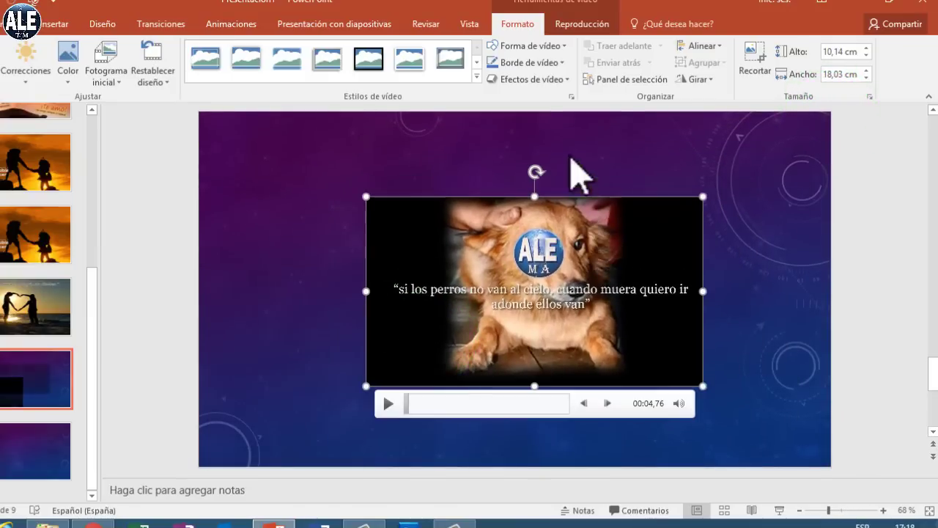
{"action": "left_click", "coordinate": [779, 510]}
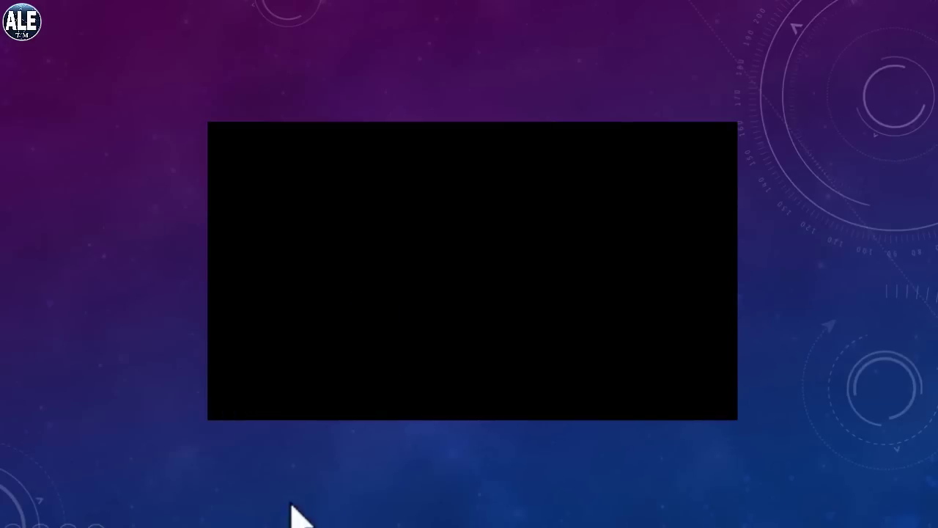
{"action": "left_click", "coordinate": [233, 406]}
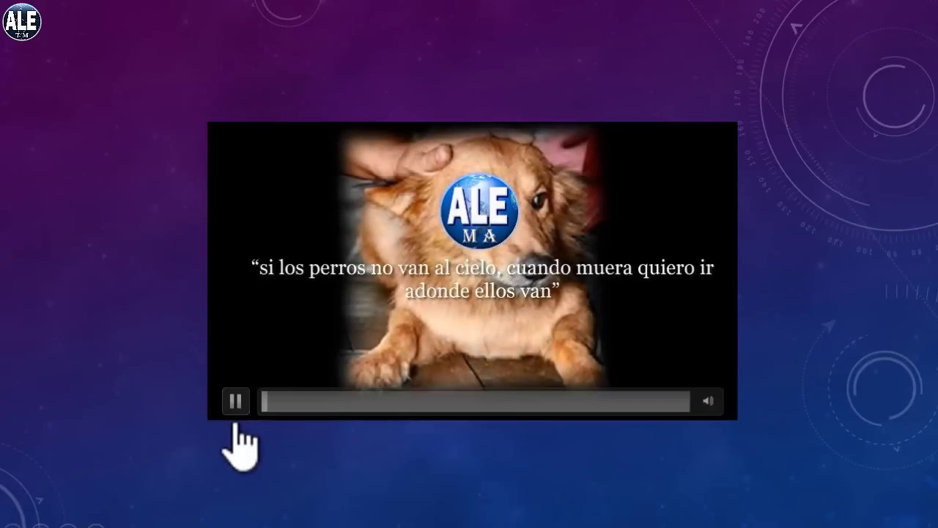
{"action": "left_click", "coordinate": [234, 403]}
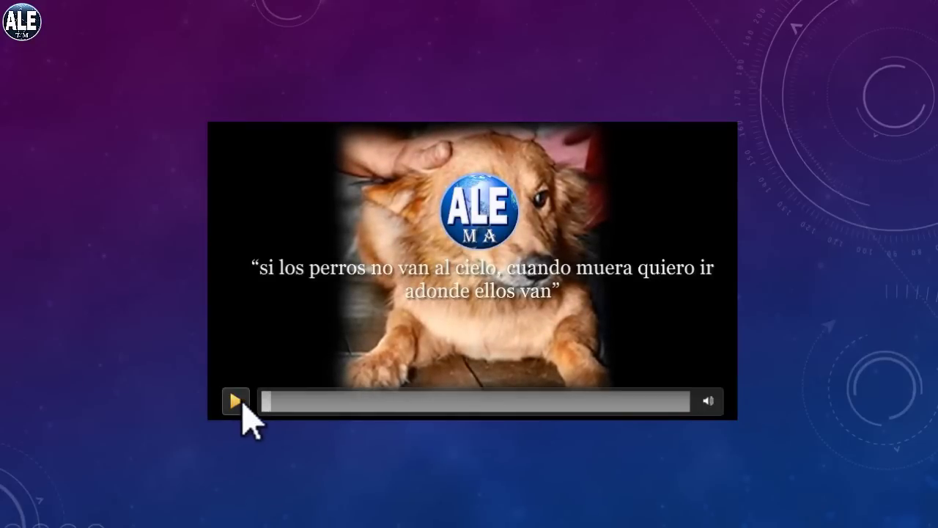
{"action": "key", "text": "Escape"}
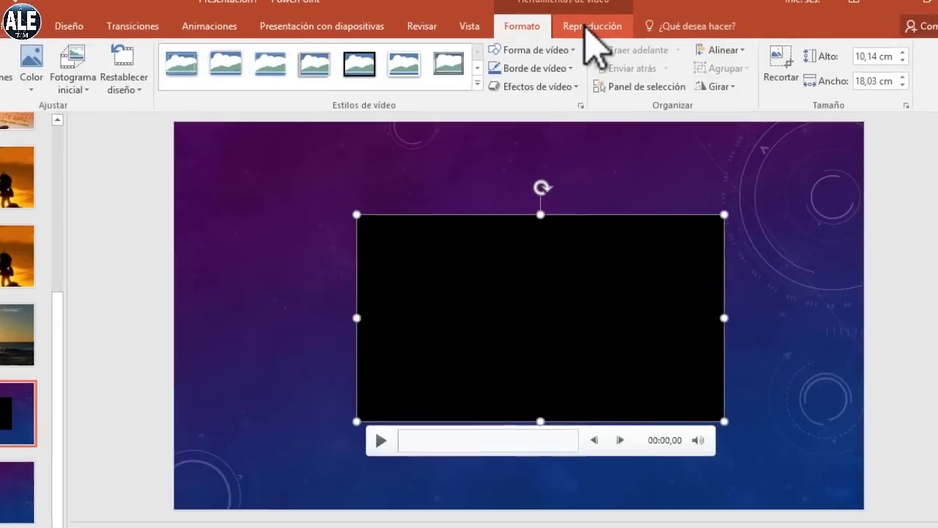
Set the dog video to play full screen, start Automáticamente, and hide when stopped, then test it in a slideshow.
{"action": "left_click", "coordinate": [593, 28]}
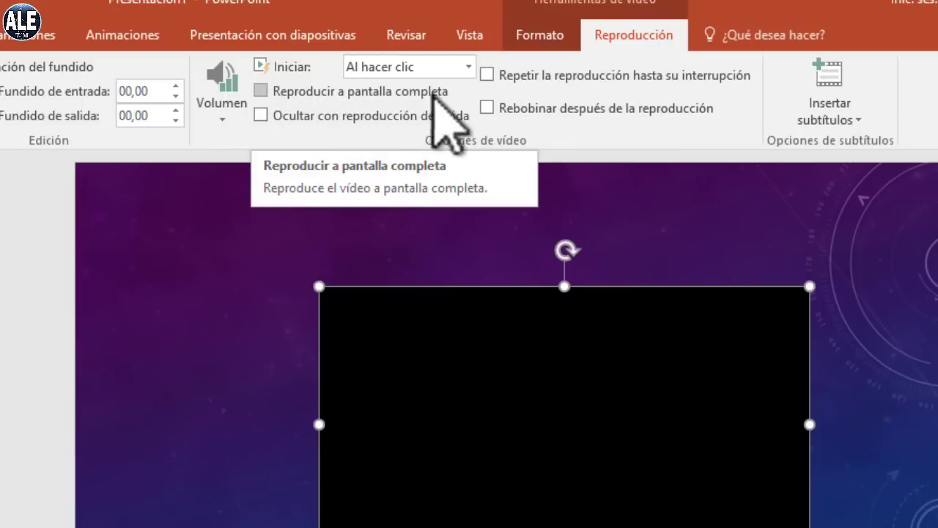
{"action": "left_click", "coordinate": [260, 91]}
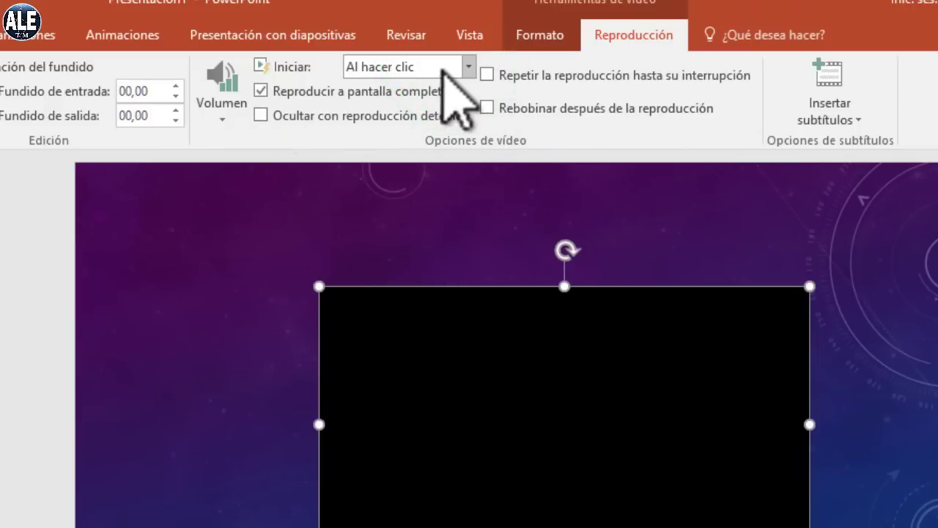
{"action": "left_click", "coordinate": [468, 67]}
{"action": "left_click", "coordinate": [422, 92]}
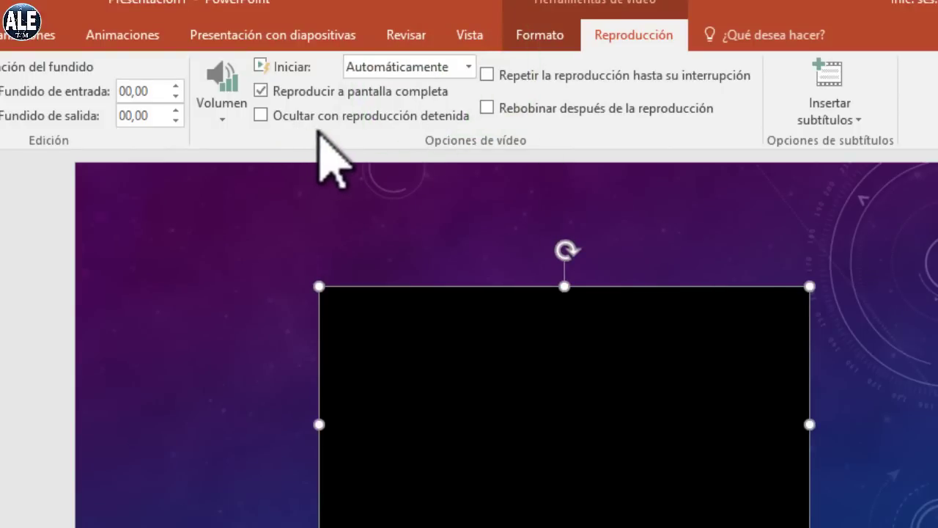
{"action": "left_click", "coordinate": [260, 116]}
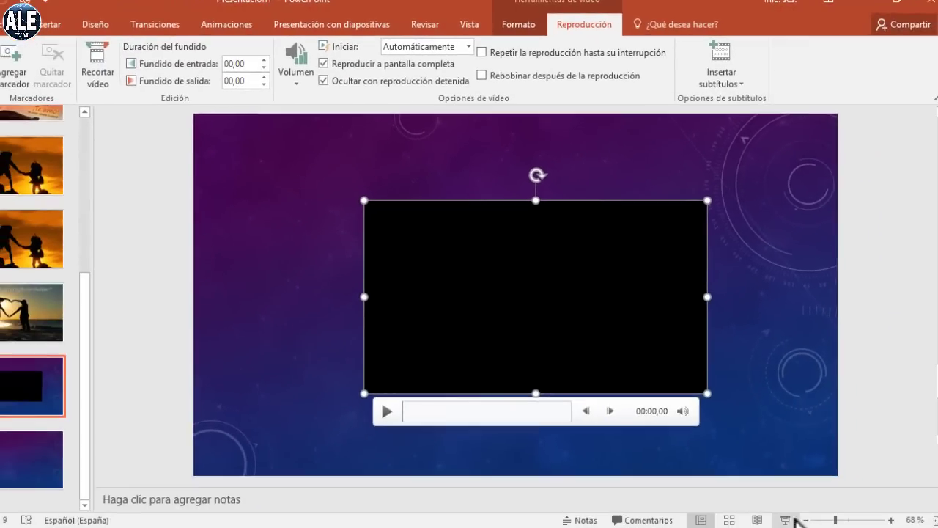
{"action": "left_click", "coordinate": [786, 520]}
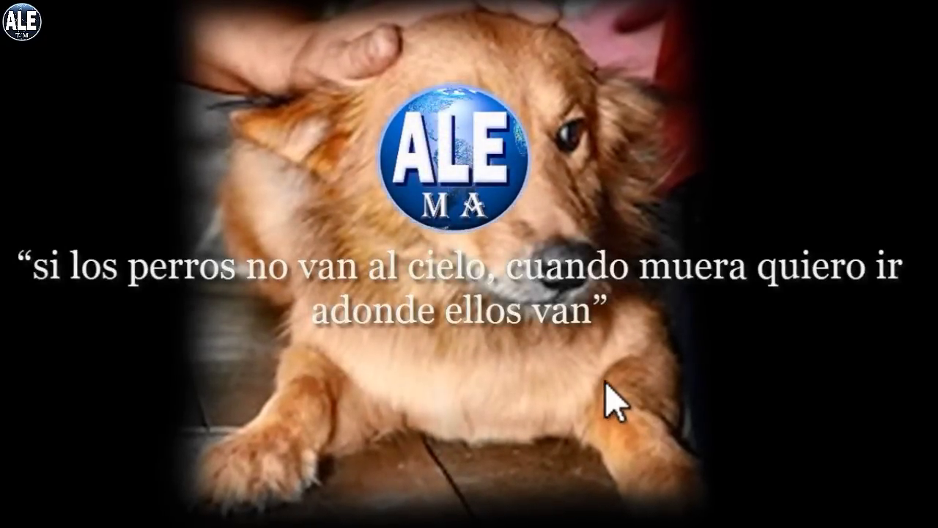
Exit the slide show and return to editing slide 8.
{"action": "key", "text": "Escape"}
{"action": "key", "text": "Escape"}
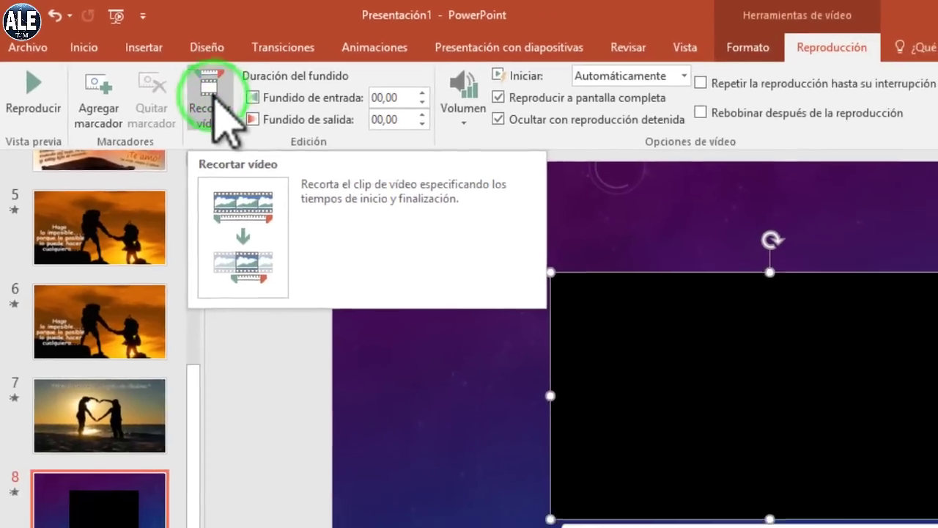
{"action": "left_click", "coordinate": [268, 119]}
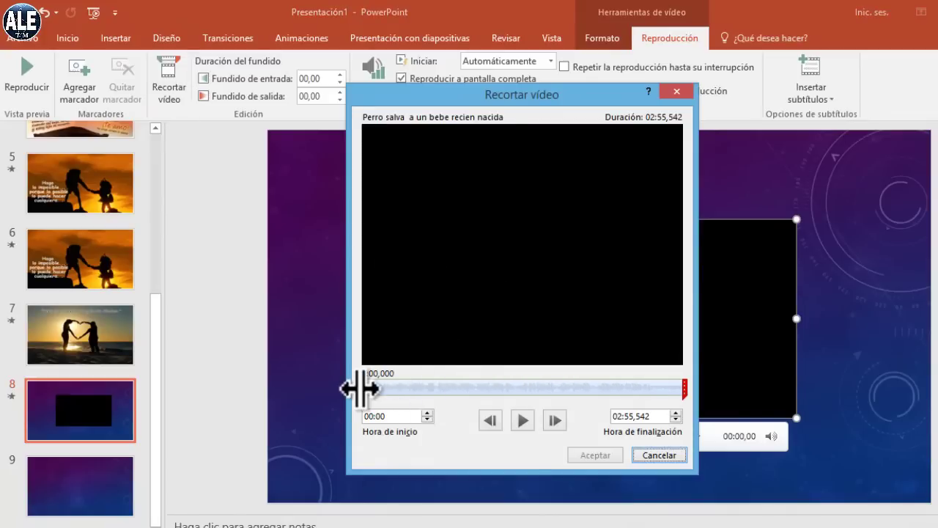
{"action": "left_click_drag", "start_coordinate": [359, 389], "coordinate": [398, 393]}
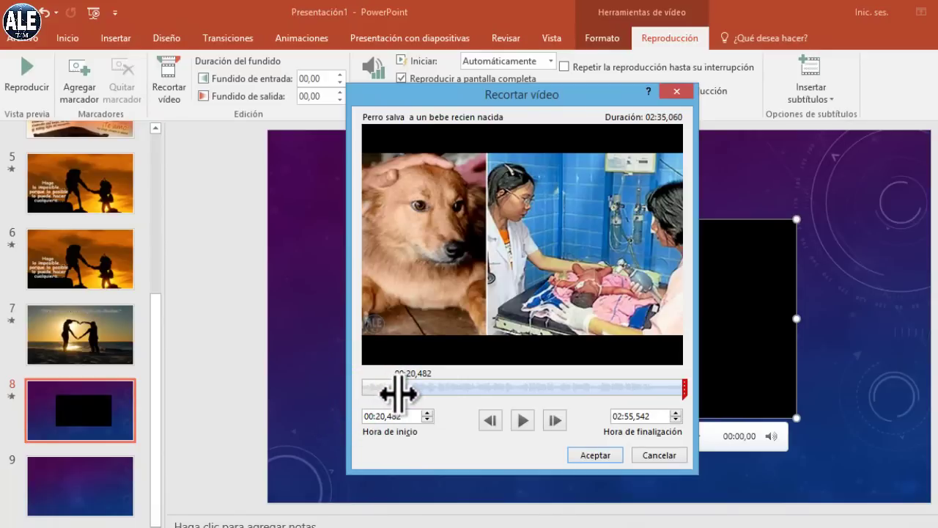
{"action": "left_click_drag", "start_coordinate": [397, 391], "coordinate": [386, 392]}
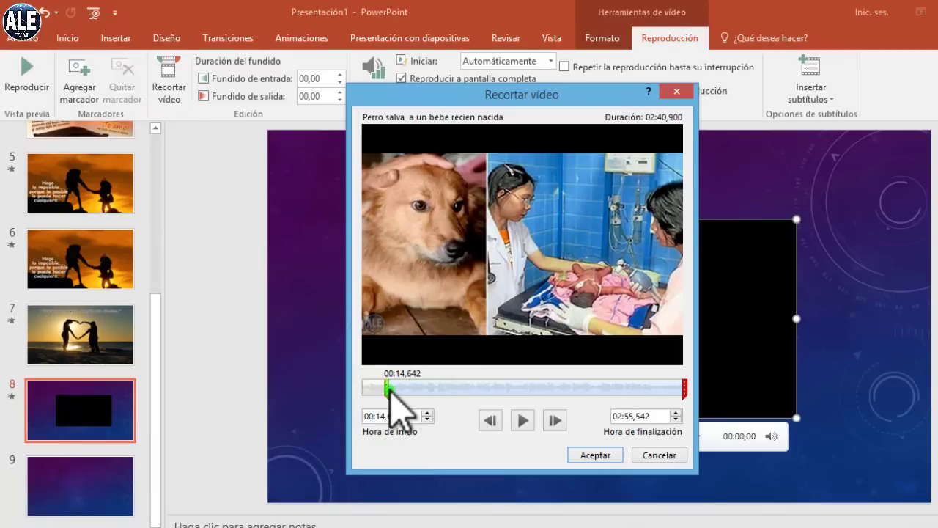
{"action": "left_click_drag", "start_coordinate": [385, 390], "coordinate": [378, 391]}
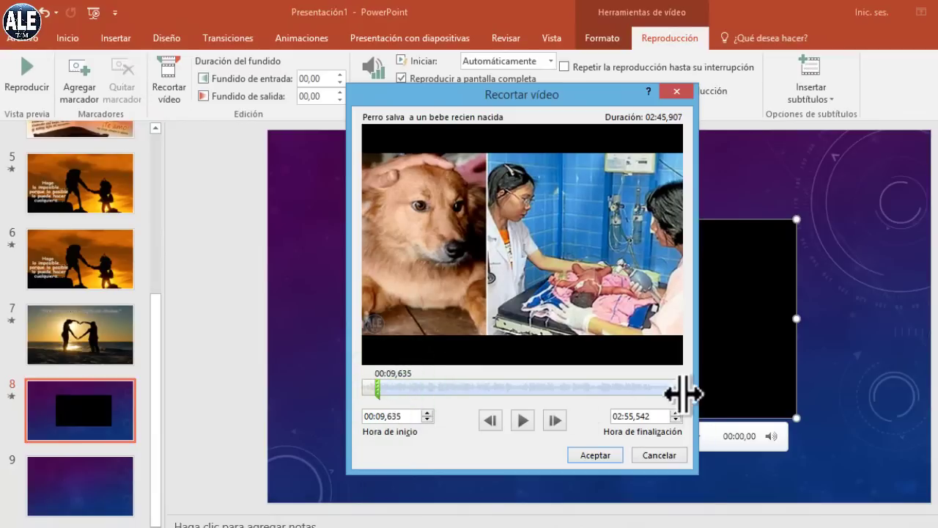
{"action": "left_click_drag", "start_coordinate": [682, 392], "coordinate": [640, 393]}
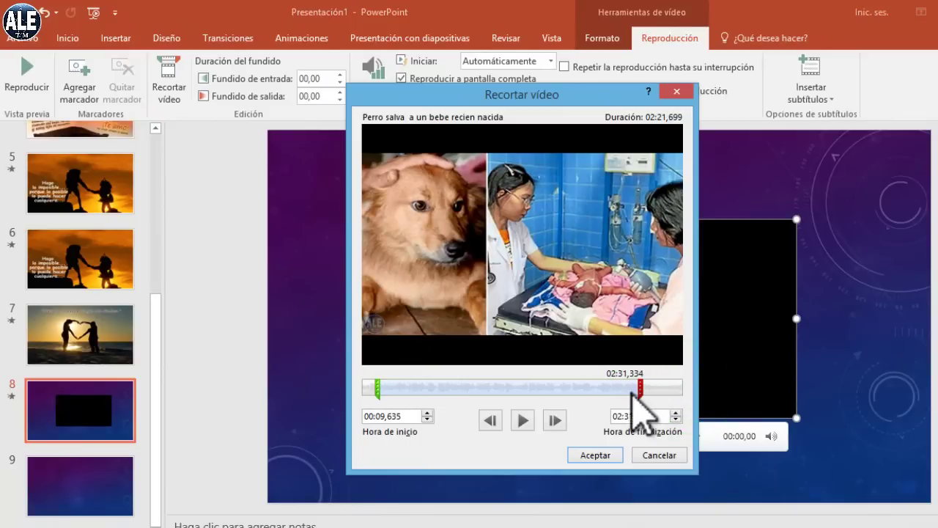
{"action": "left_click", "coordinate": [640, 390]}
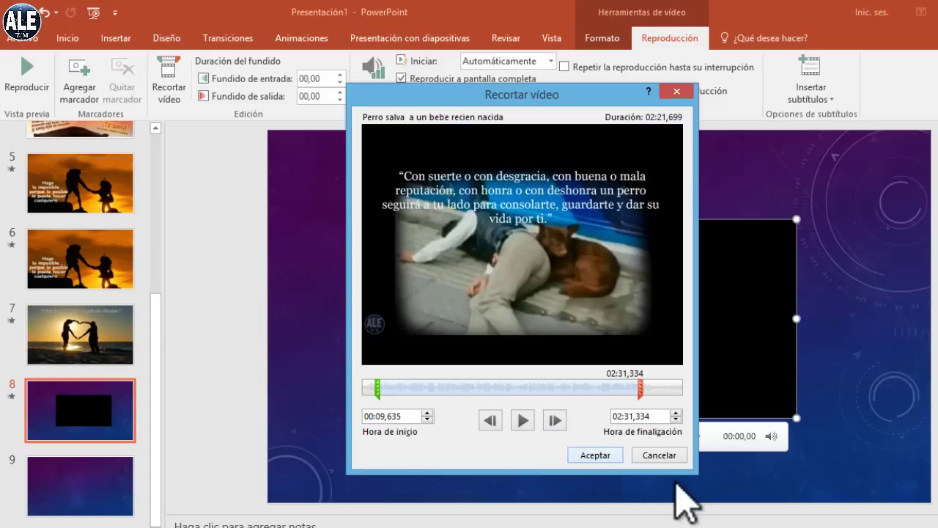
{"action": "left_click", "coordinate": [660, 455]}
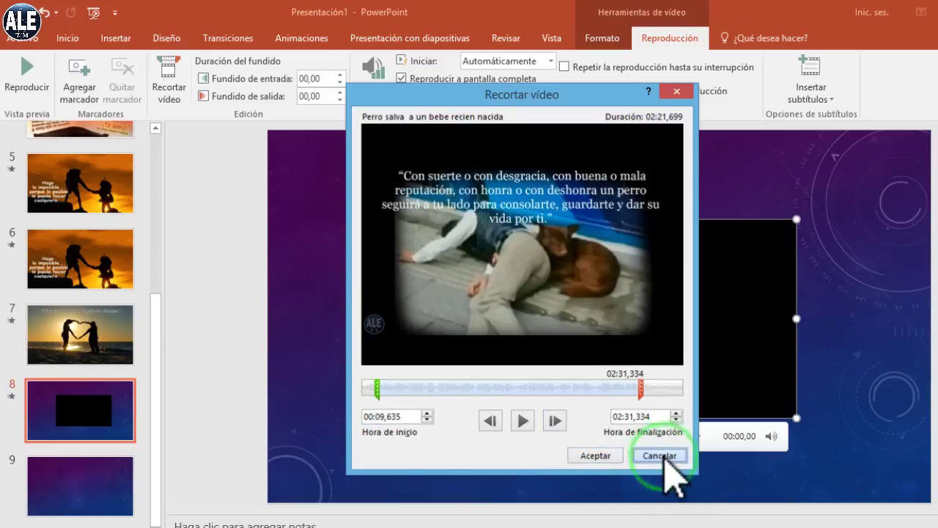
{"action": "left_click", "coordinate": [513, 193]}
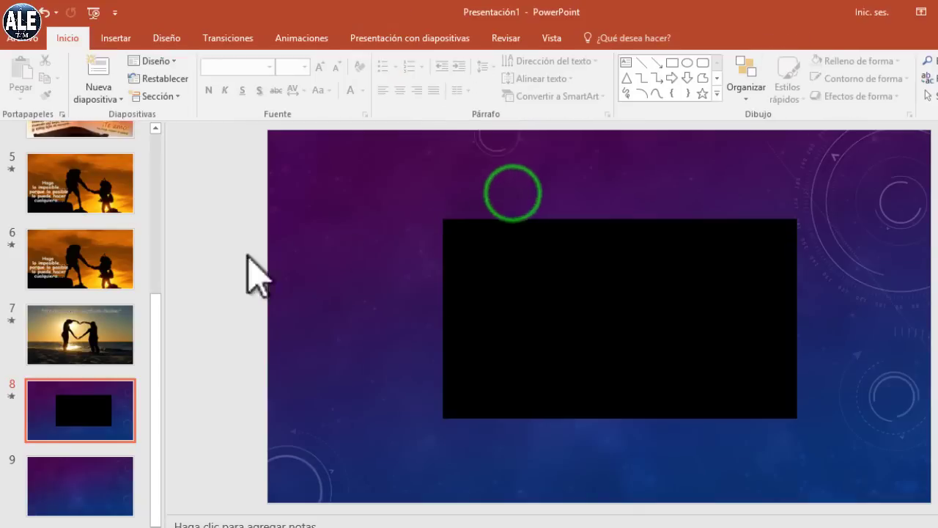
Return to slide 1, the sunset couple slide with the marriage quote.
{"action": "left_click", "coordinate": [89, 334]}
{"action": "scroll", "coordinate": [110, 293], "scroll_direction": "up", "scroll_amount": 5}
{"action": "left_click", "coordinate": [64, 192]}
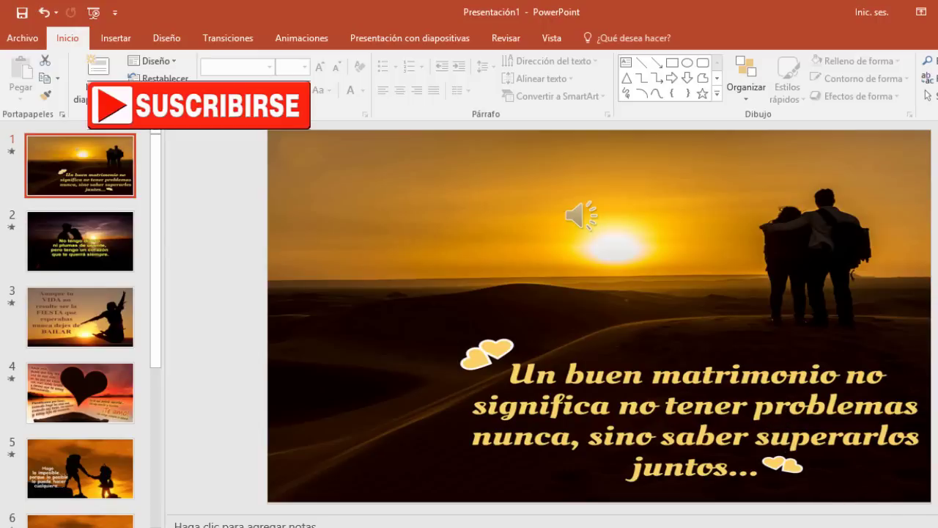
Start the slide show from slide 1 using the status bar button.
{"action": "left_click", "coordinate": [876, 525]}
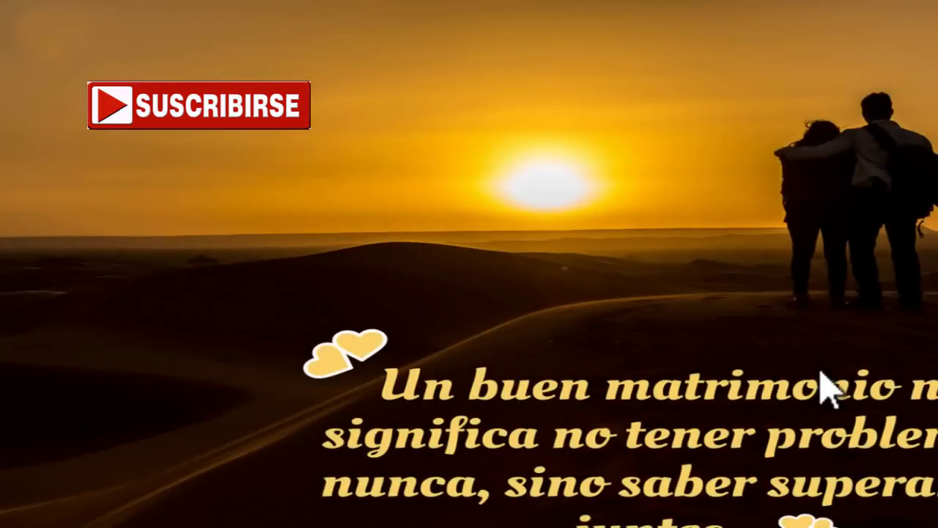